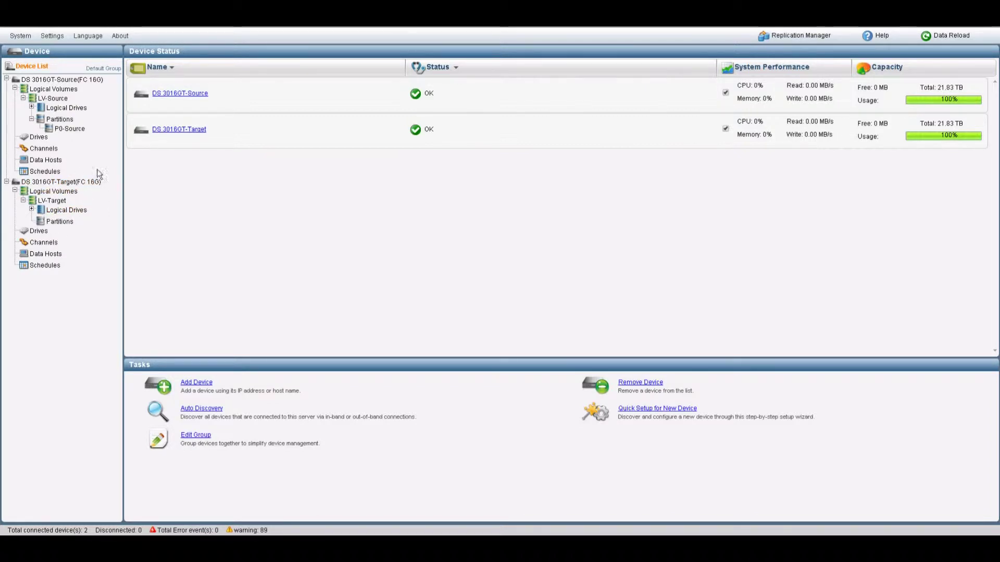
- Show the Data Hosts page for DS 3016GT-Source, listing its Windows Server 2008 R2 host
left_click(57, 163)
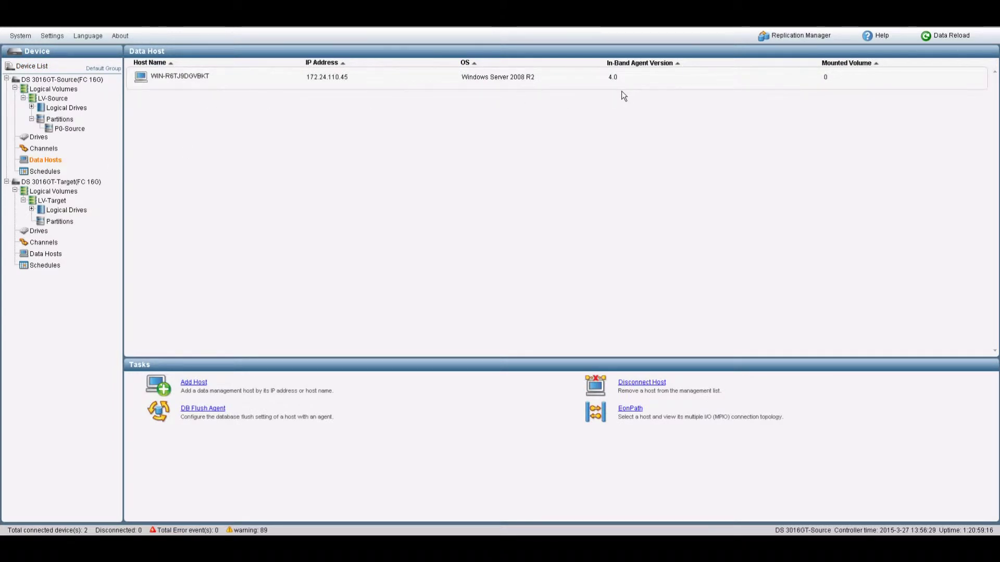
- Run a network diagnostic from DS 3016GT-Source to DS 3016GT-Target in the Replication Manager
left_click(789, 40)
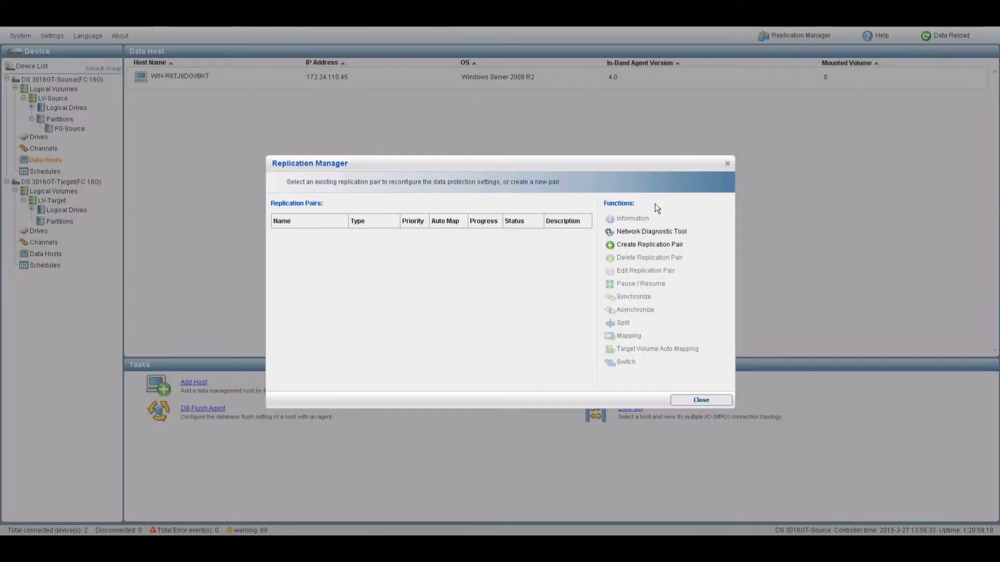
left_click(648, 232)
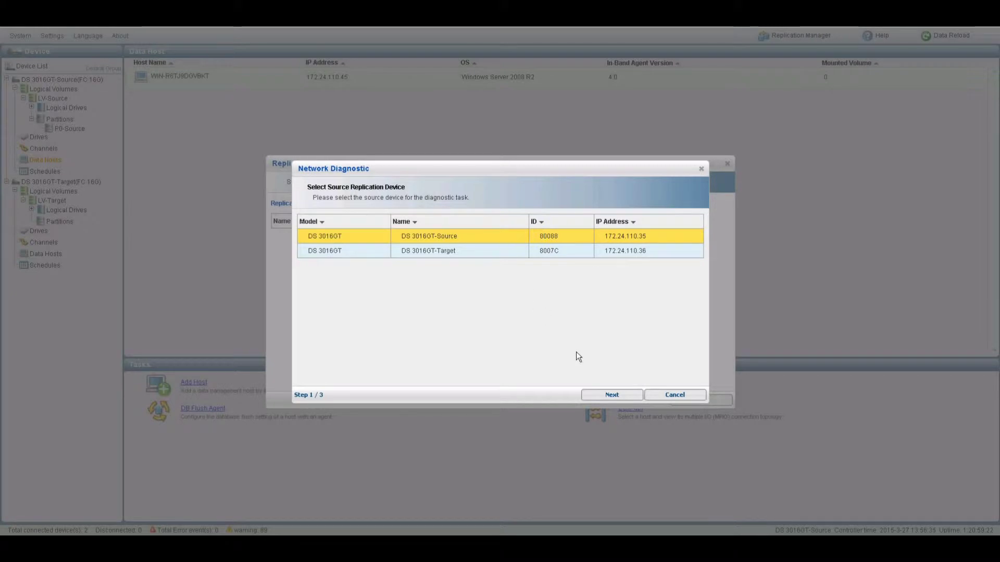
left_click(610, 393)
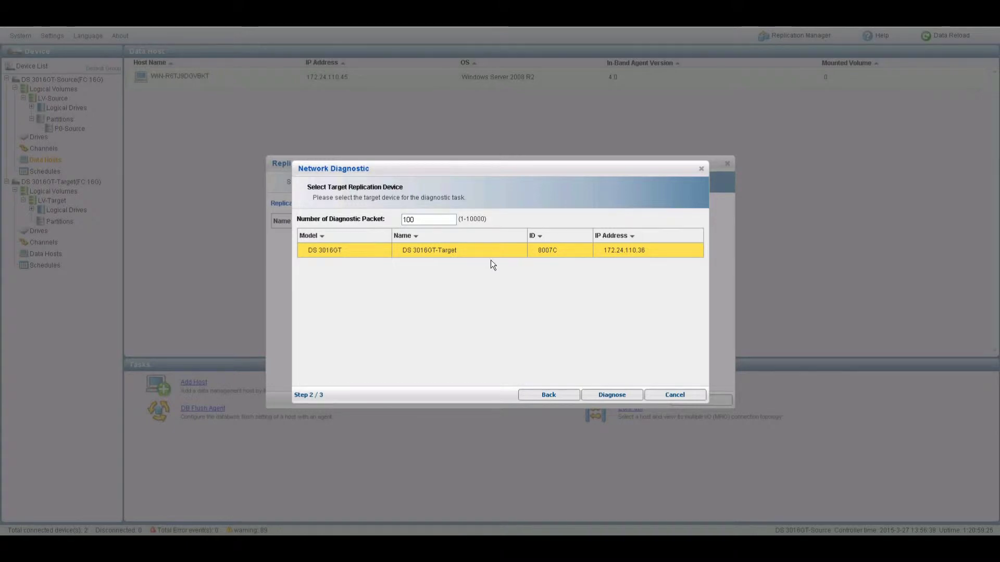
left_click(606, 395)
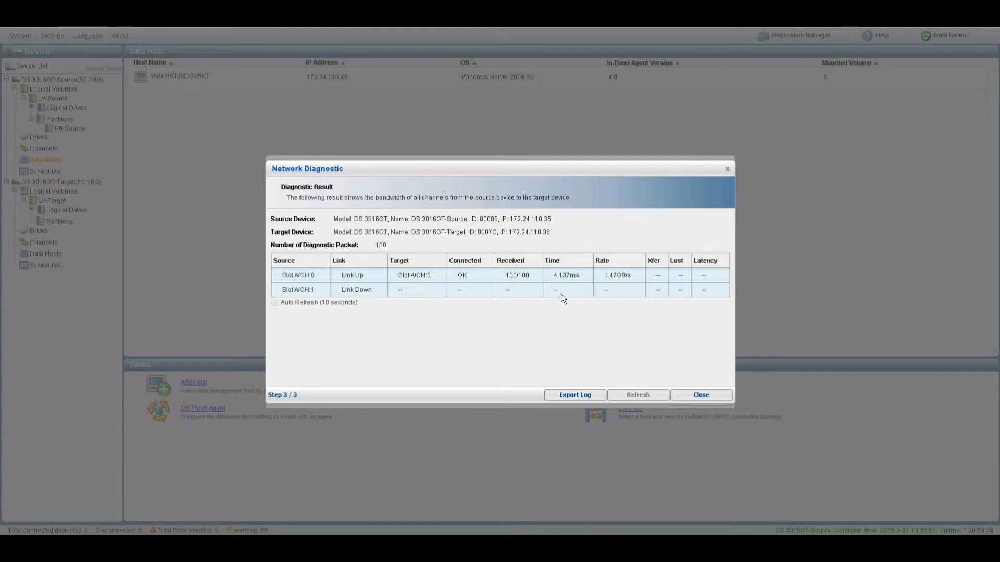
left_click(700, 396)
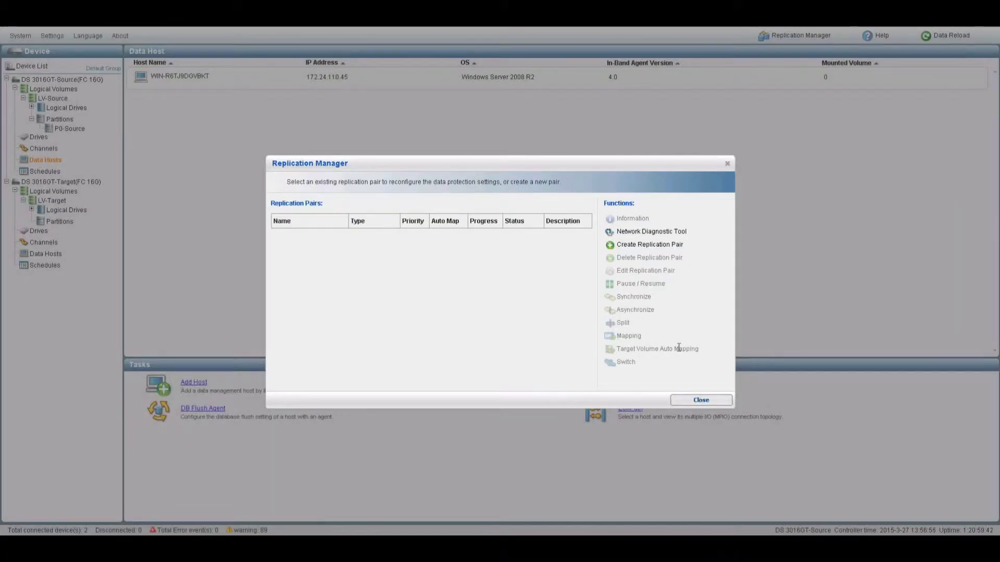
left_click(647, 245)
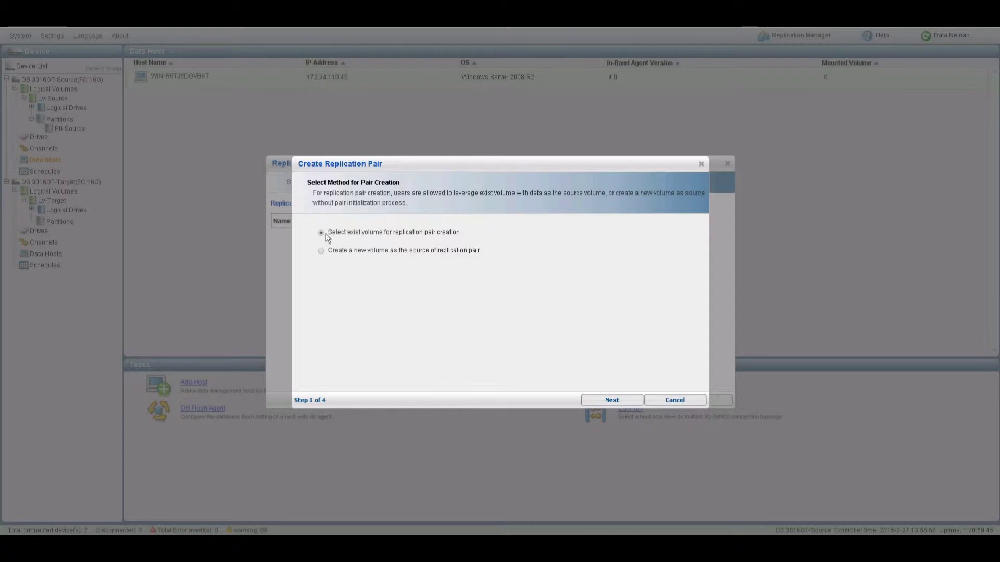
- Pair existing P0-Source on DS 3016GT-Source with LV-Target on DS 3016GT-Target
left_click(612, 400)
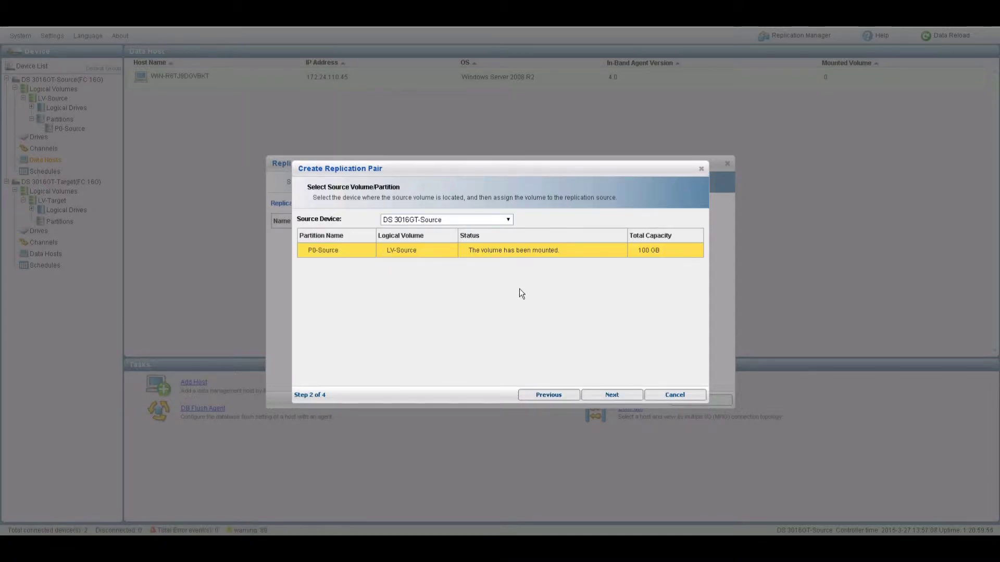
left_click(508, 220)
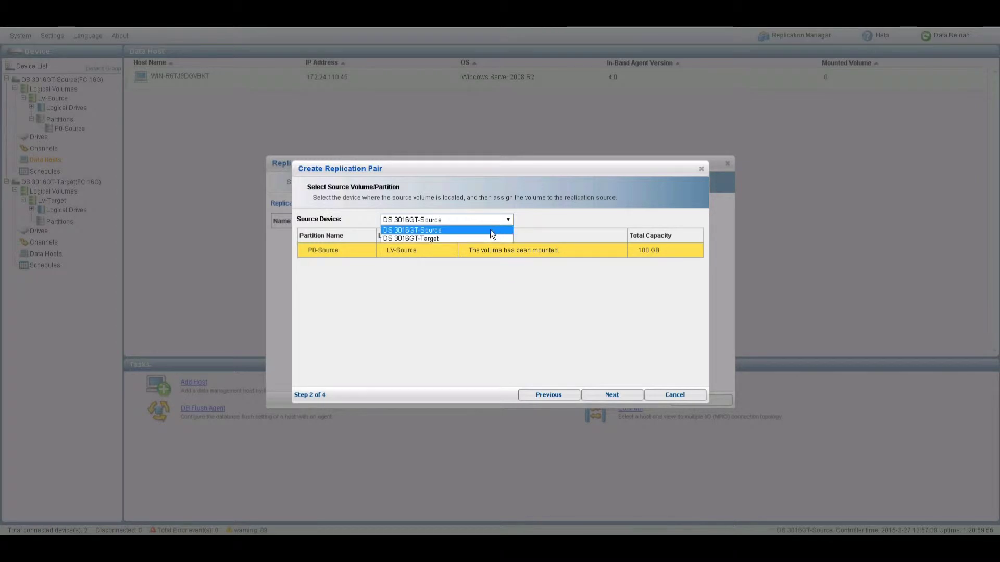
left_click(490, 230)
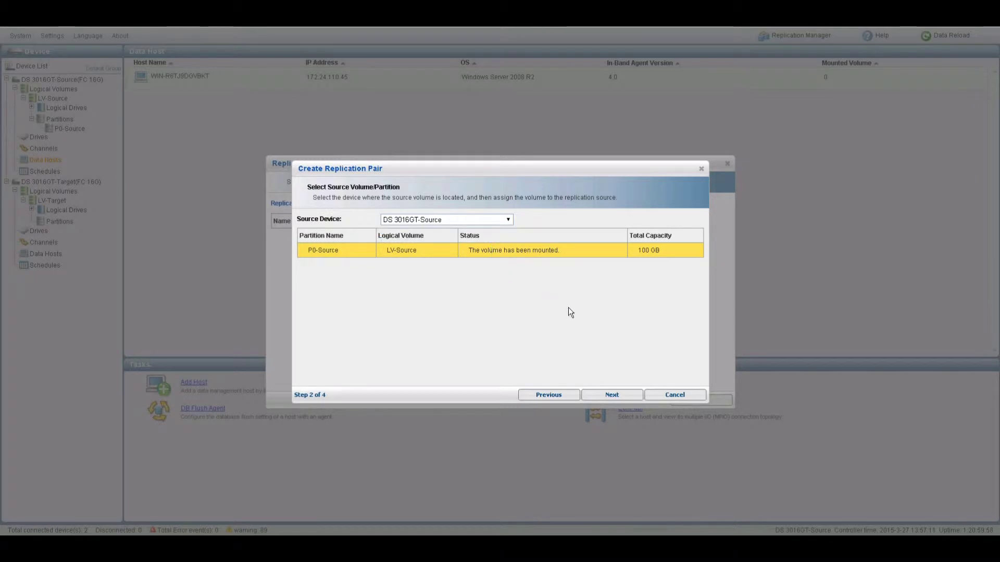
left_click(614, 395)
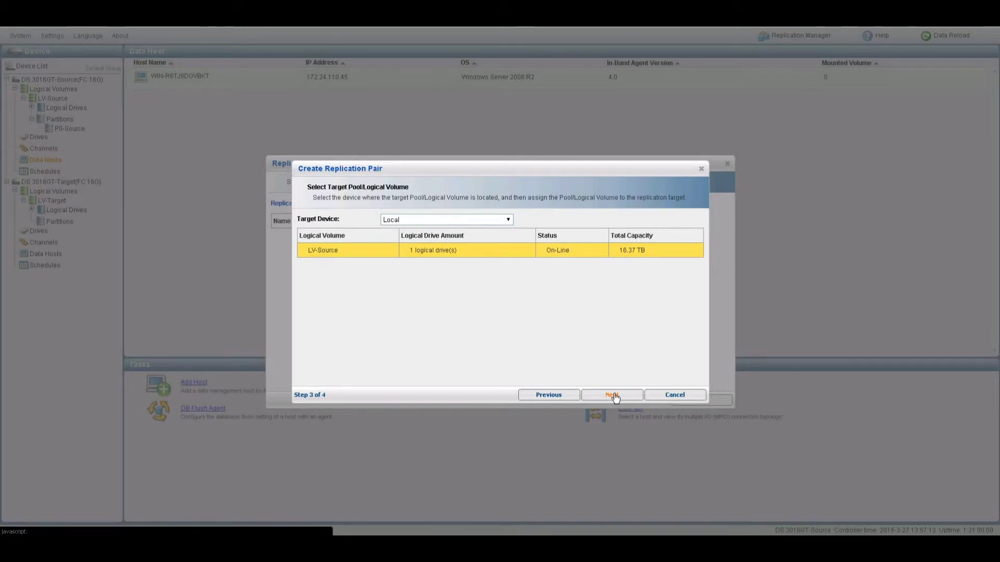
left_click(509, 219)
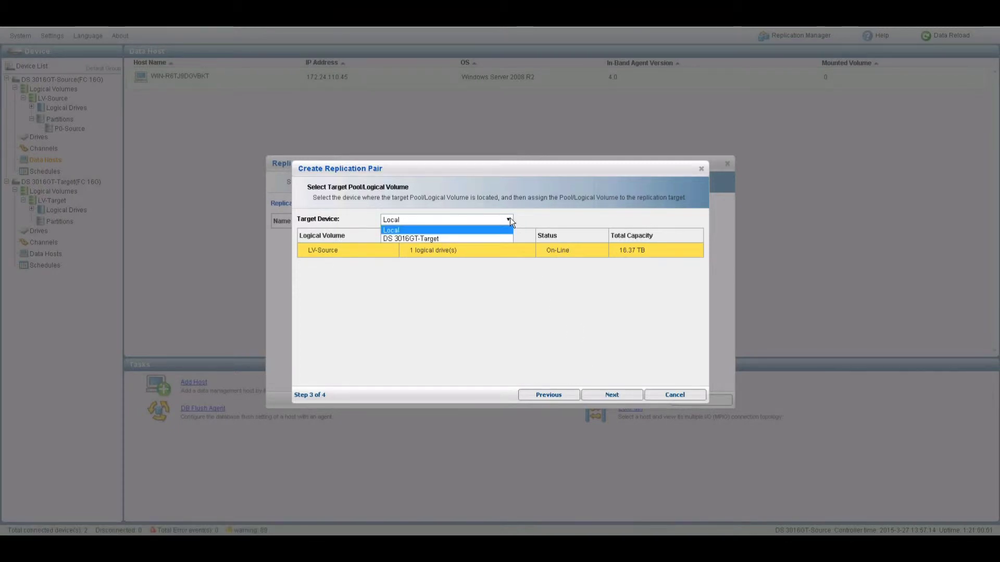
left_click(491, 237)
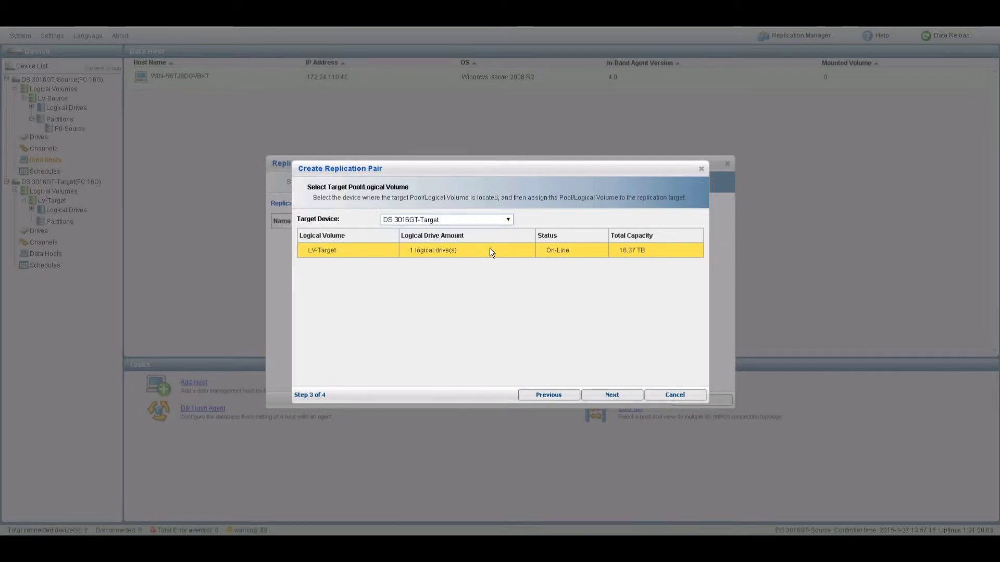
left_click(611, 396)
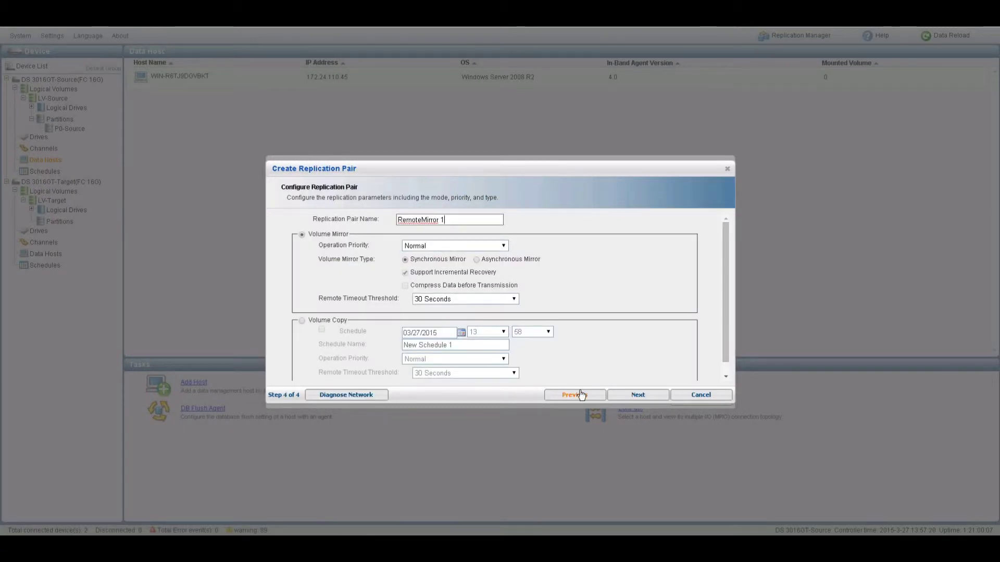
- Make RemoteMirror 1 an Asynchronous Volume Mirror and review its summary
left_click(302, 322)
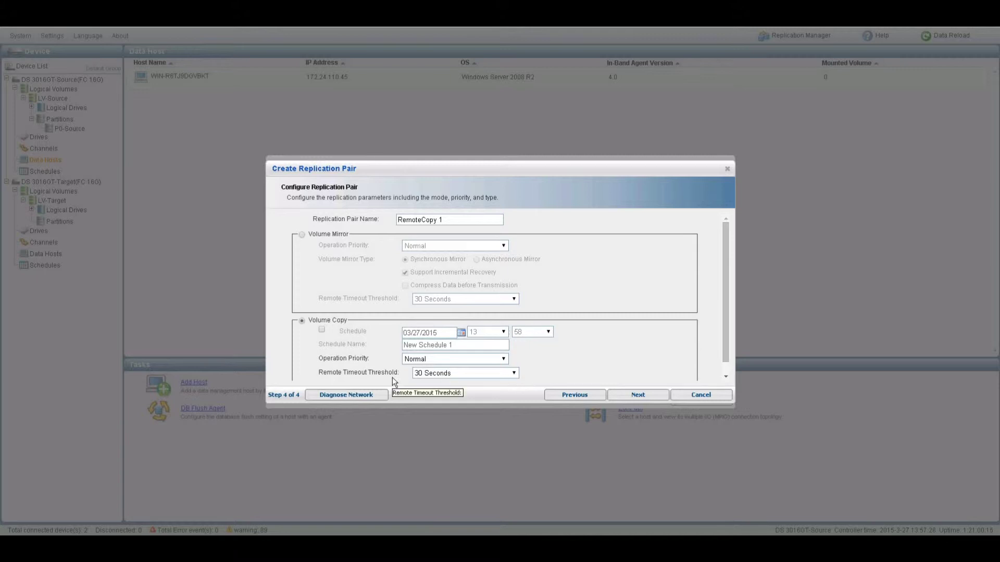
left_click(302, 235)
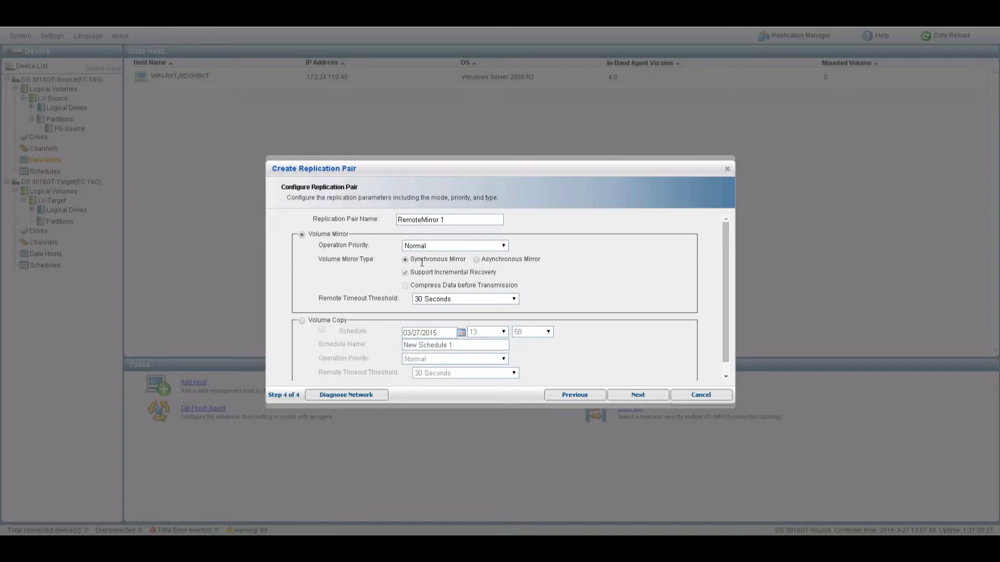
left_click(476, 259)
left_click(638, 396)
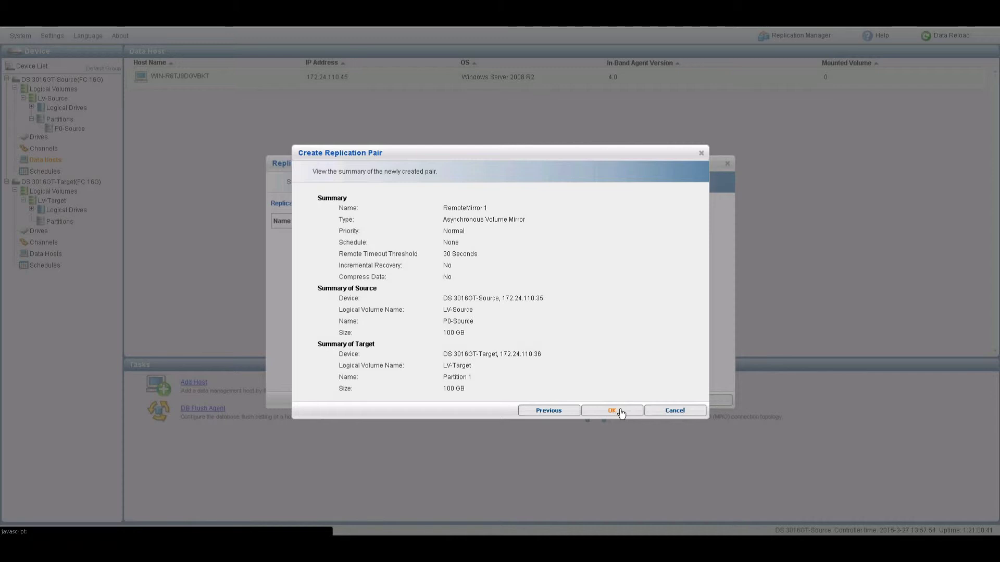
- Confirm creation of RemoteMirror 1, acknowledge the threshold and completion notices, and close the manager
left_click(619, 411)
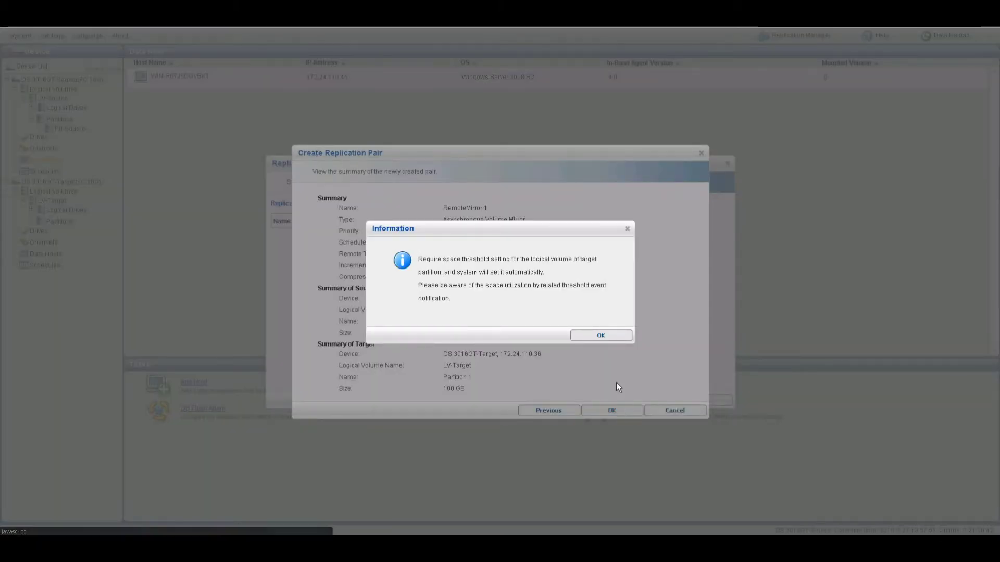
left_click(602, 336)
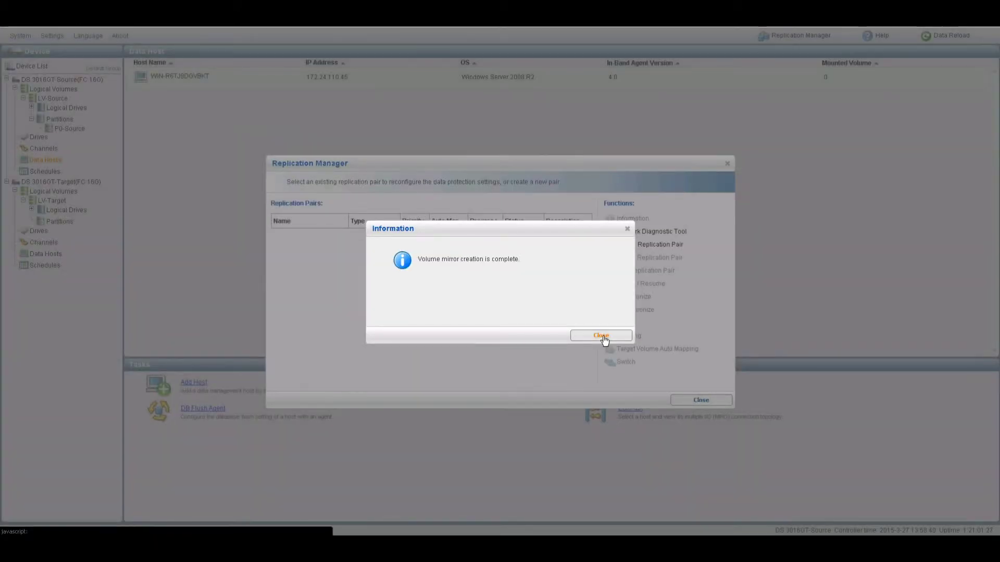
left_click(601, 336)
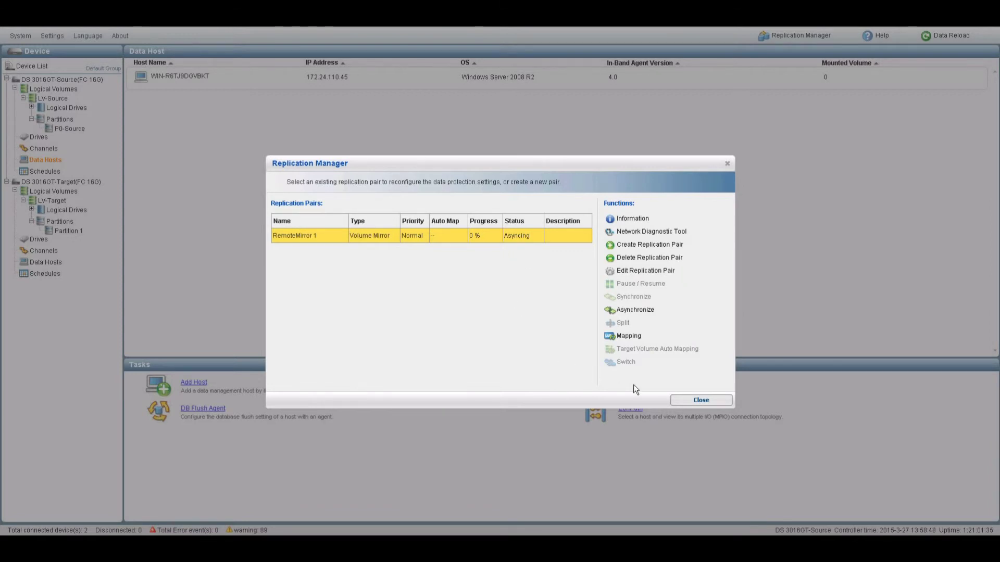
left_click(700, 401)
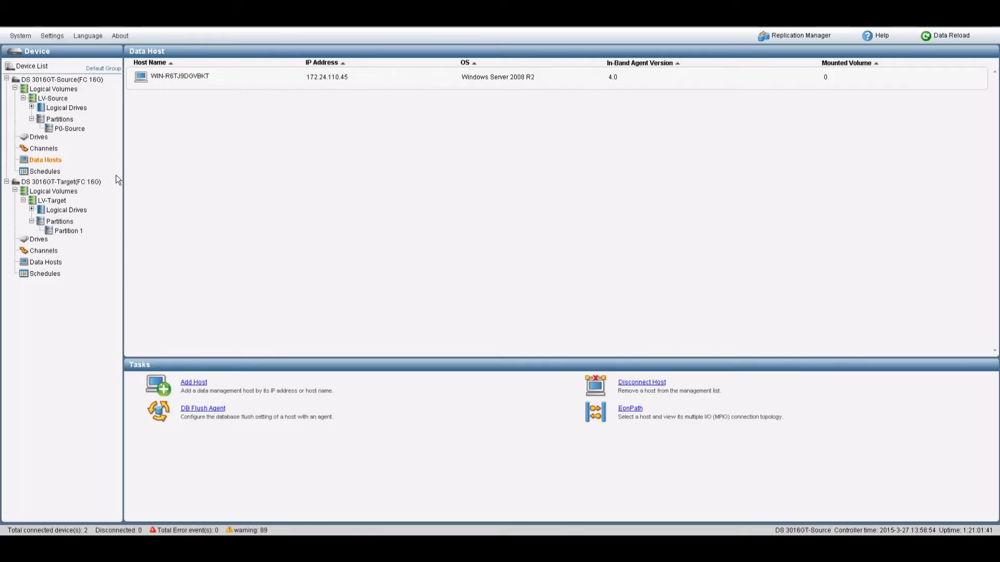
left_click(56, 173)
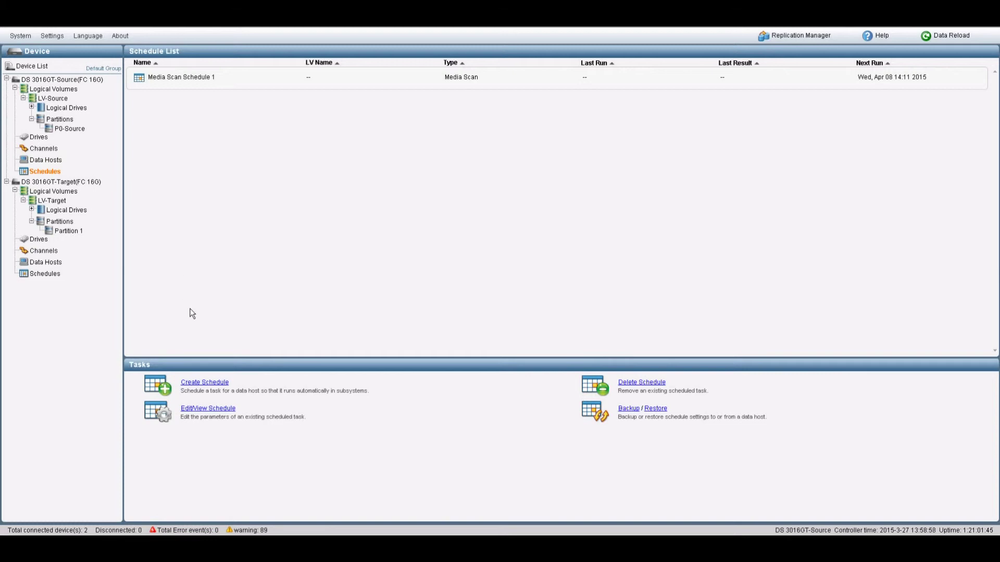
- Start a Volume Mirror schedule with RemoteMirror 1 as its target
left_click(210, 382)
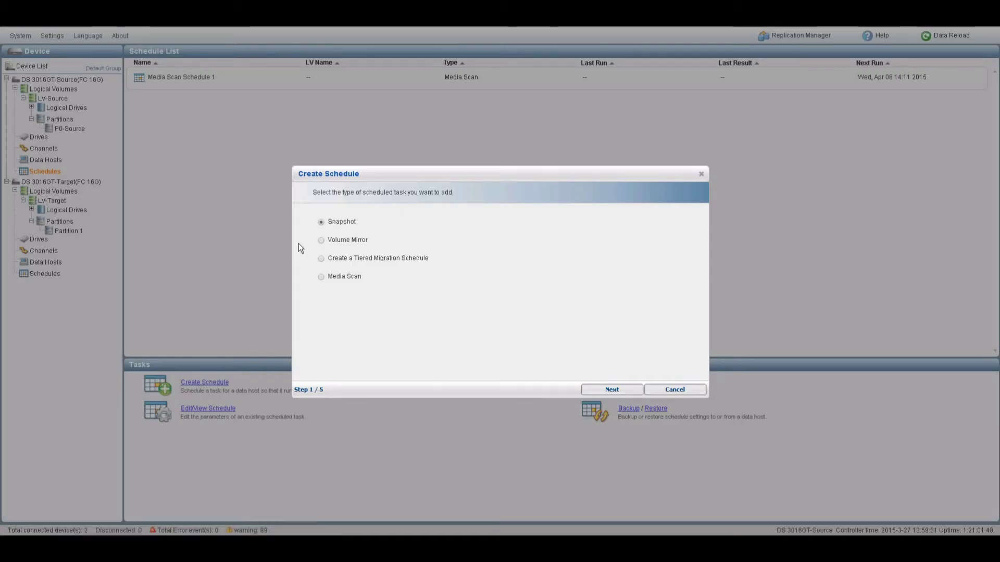
left_click(320, 241)
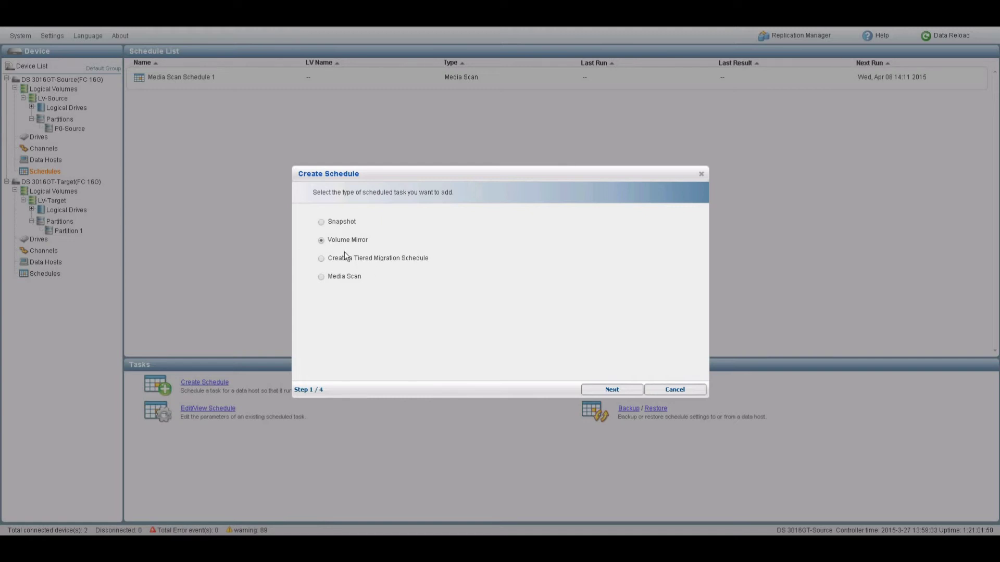
left_click(610, 389)
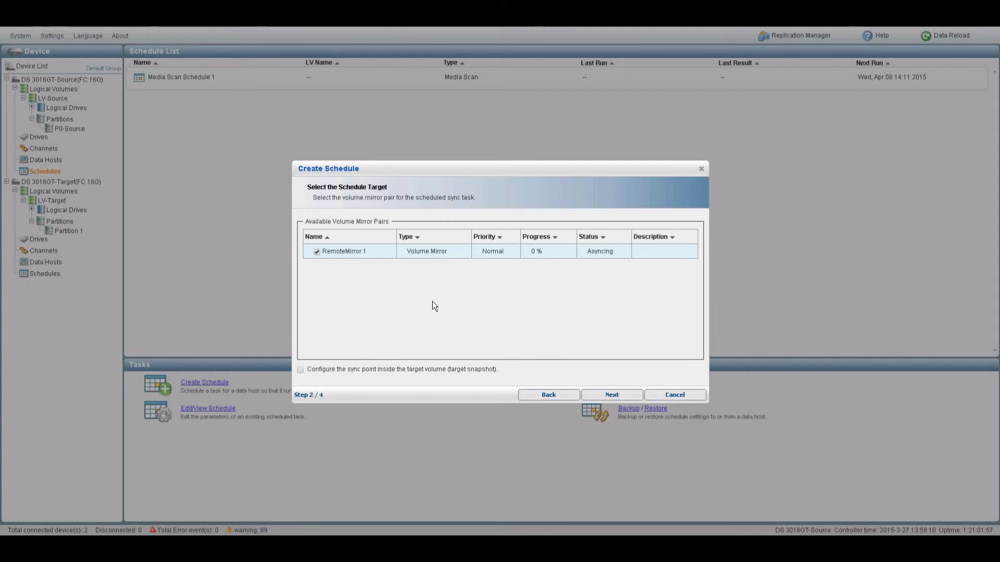
left_click(610, 394)
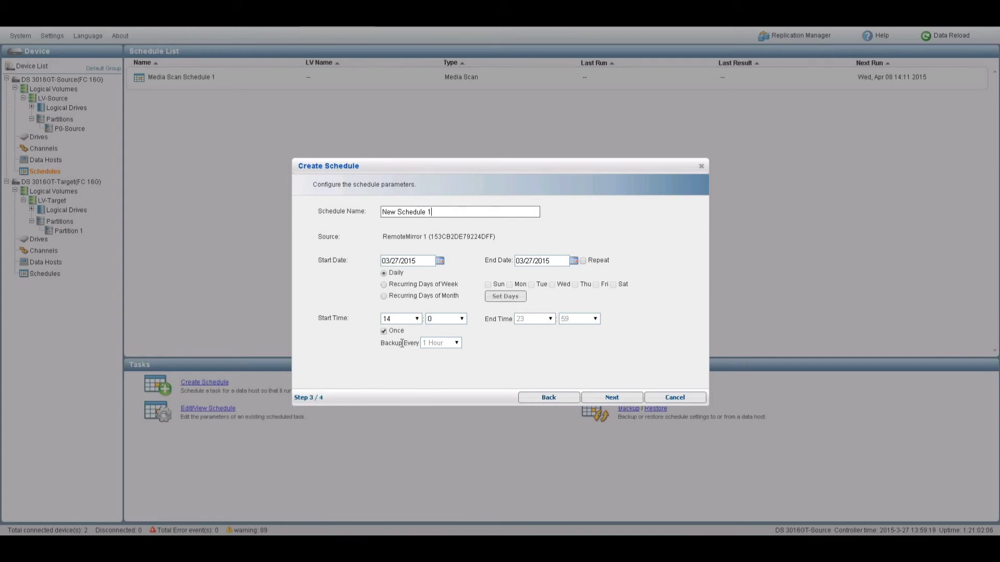
left_click(417, 319)
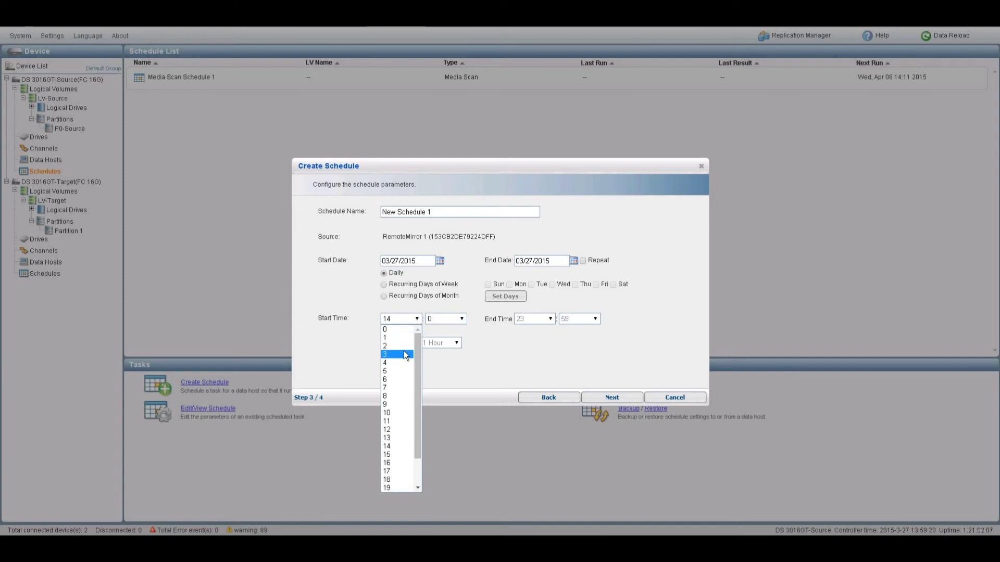
- Set the start hour to 18 and confirm creating New Schedule 1
left_click(401, 479)
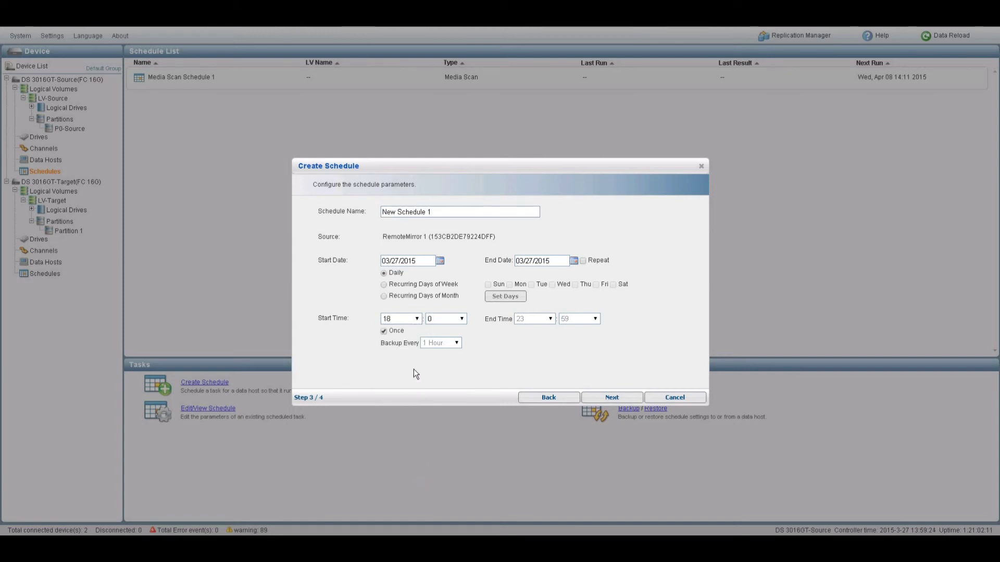
left_click(611, 397)
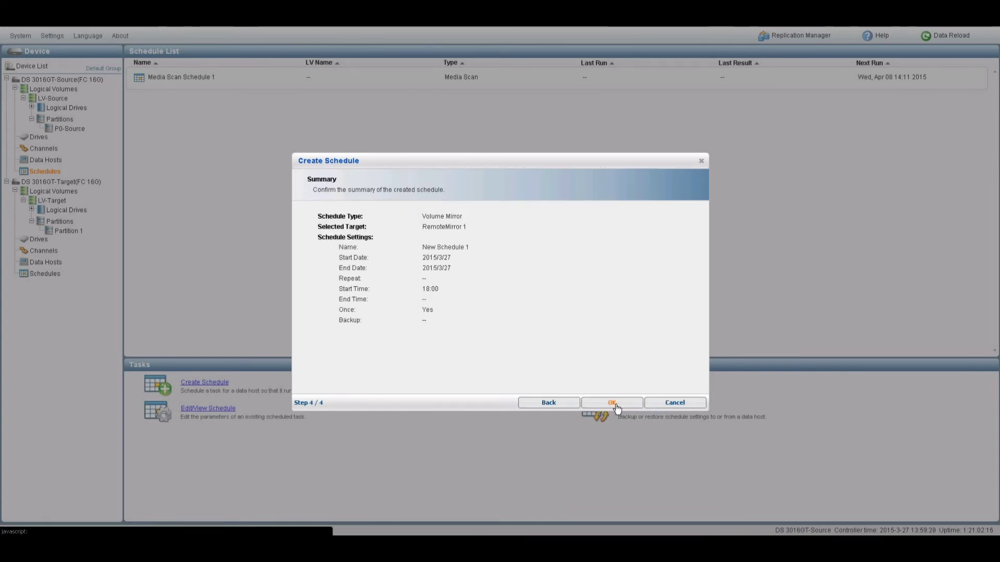
left_click(614, 406)
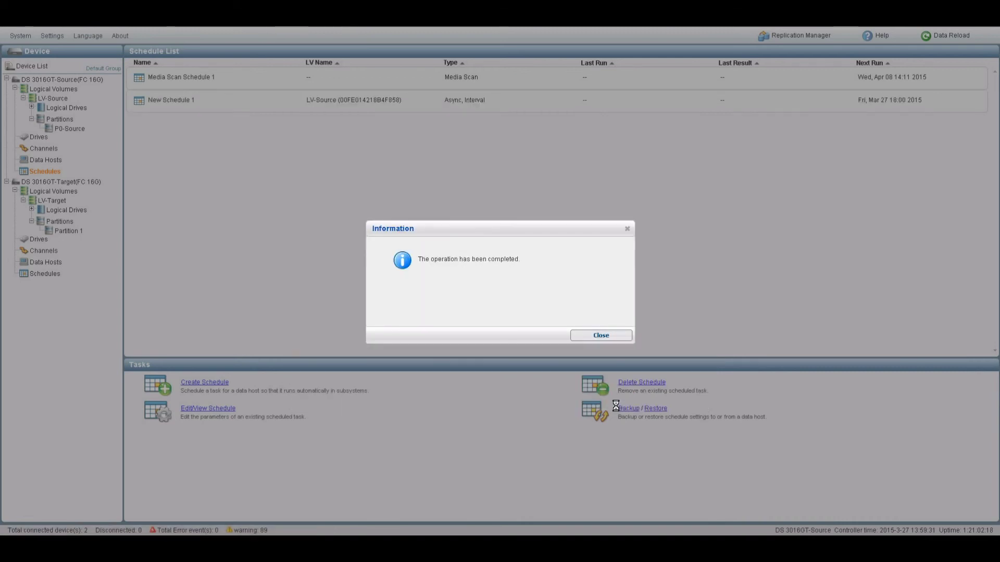
left_click(604, 337)
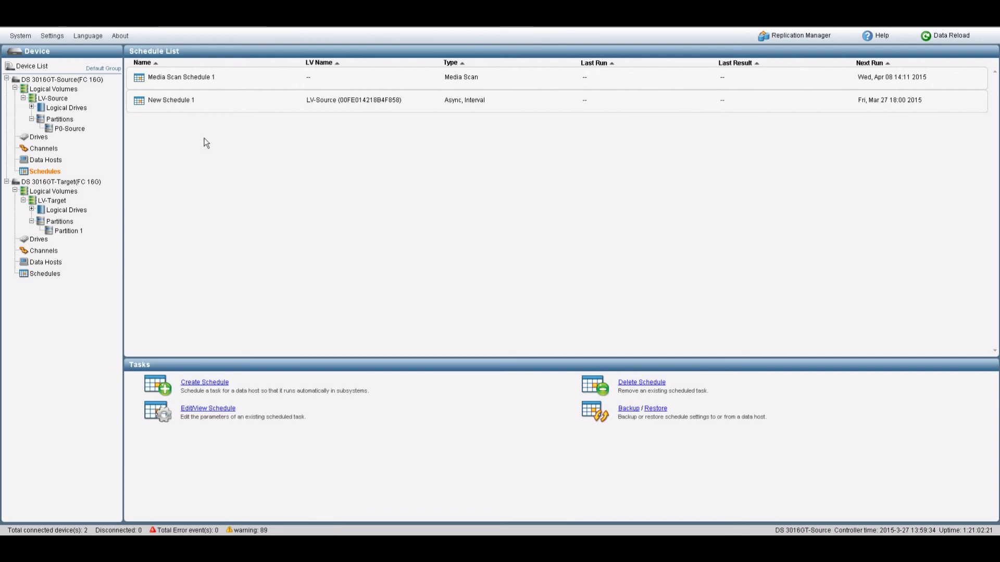